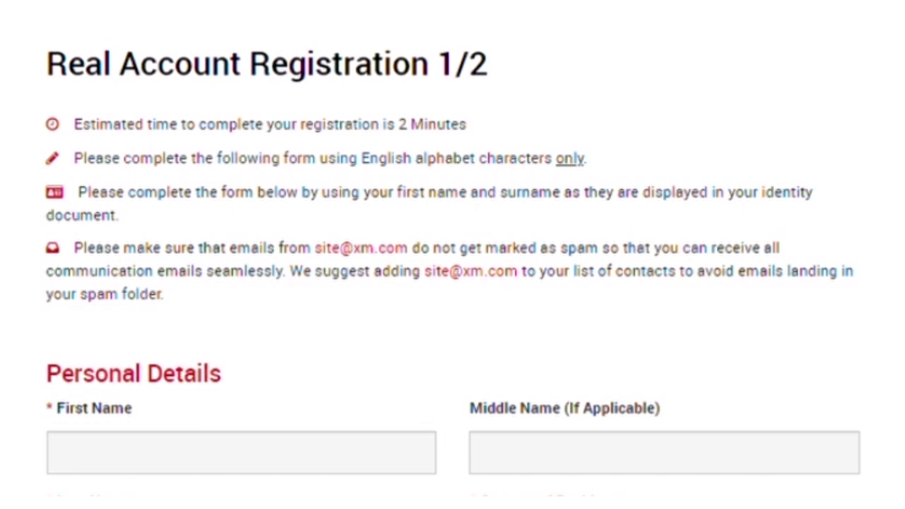
Choose the MT4 trading platform and the Standard (1 lot=100,000) account type, and agree to receive newsletters
scroll(276, 154, "down", 5)
left_click(276, 149)
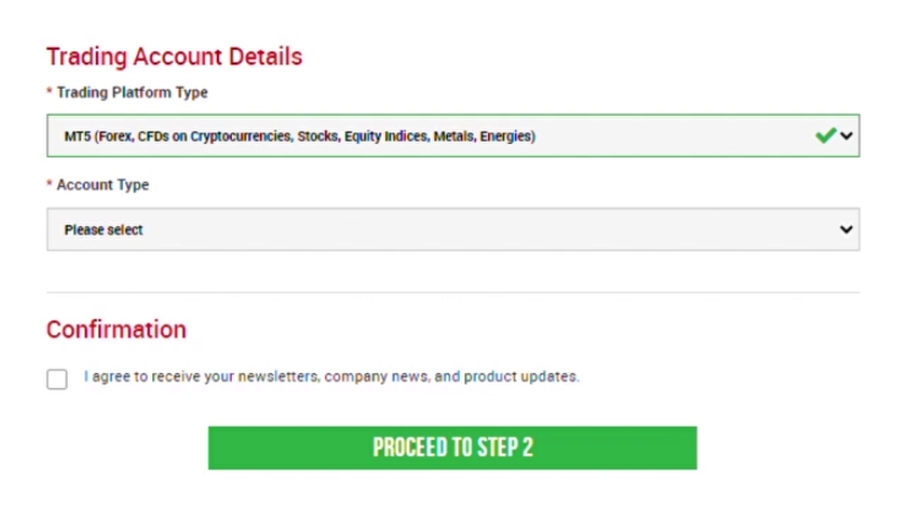
key("Up")
key("Tab")
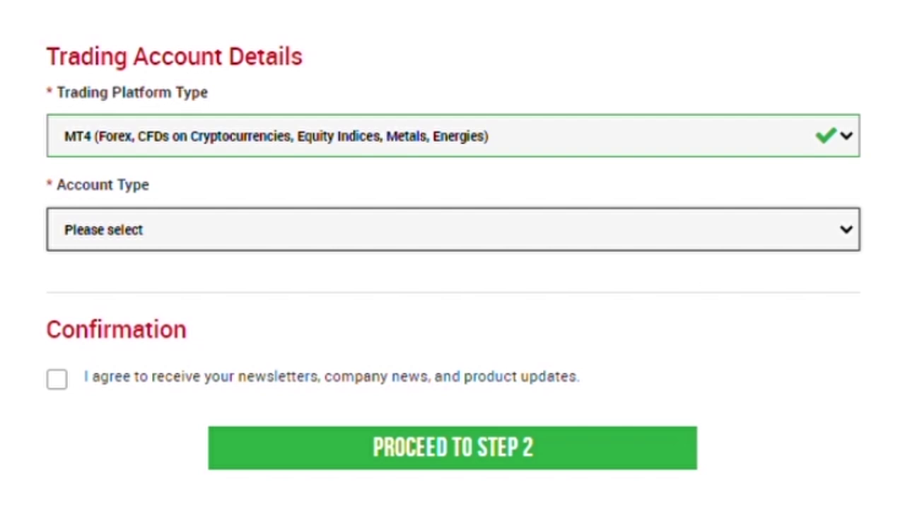
left_click(322, 284)
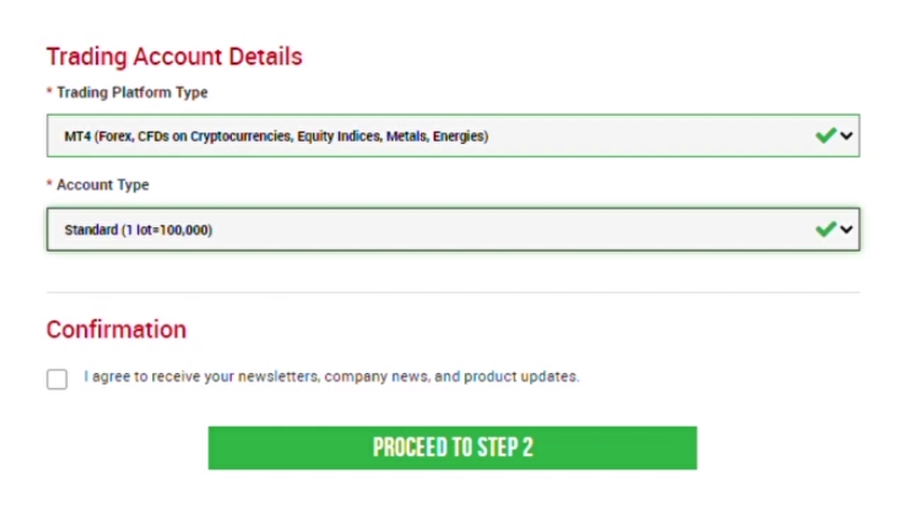
left_click(57, 379)
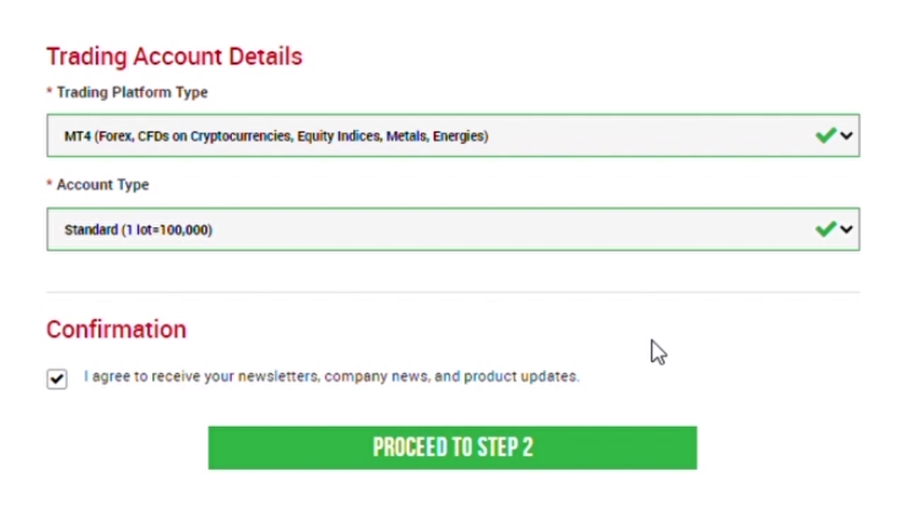
left_click(68, 385)
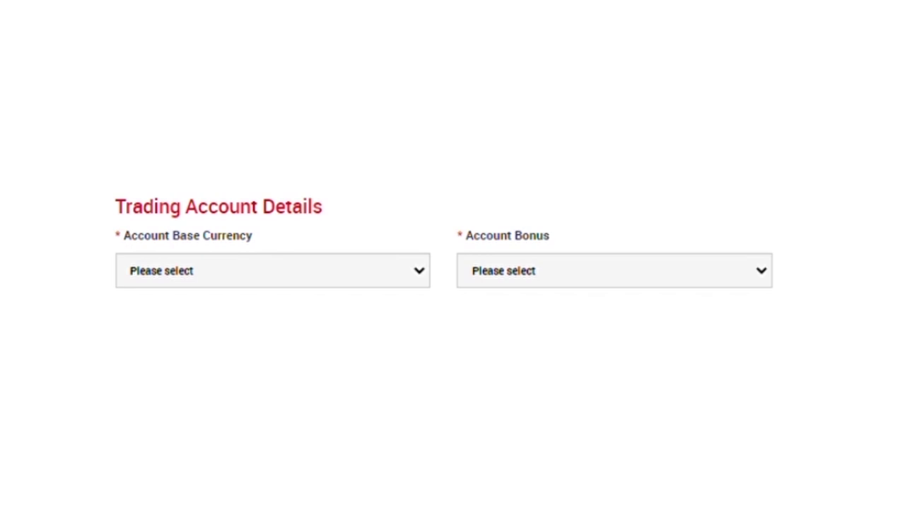
Choose an account base currency in the trading account details
left_click(405, 279)
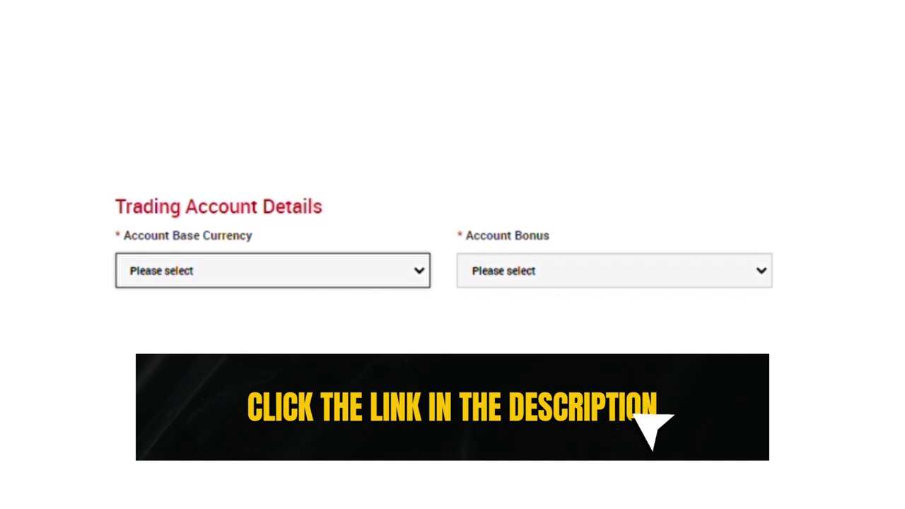
key("Down")
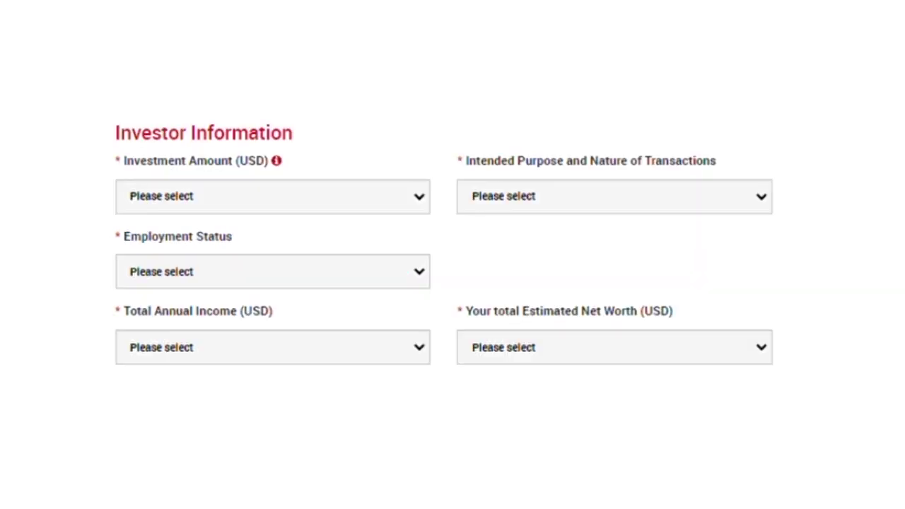
Set the investment amount to 0 - 20,000 USD and the intended purpose of transactions to Speculative
left_click(422, 200)
left_click(424, 220)
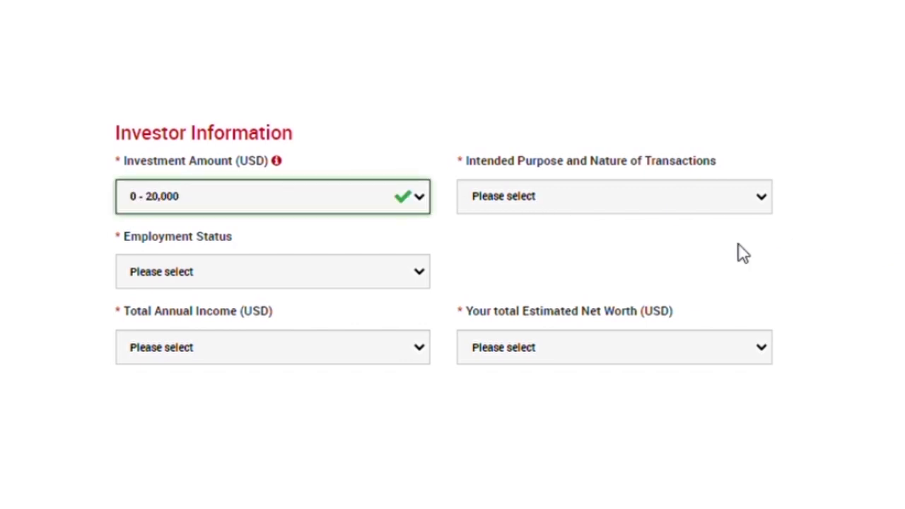
left_click(714, 192)
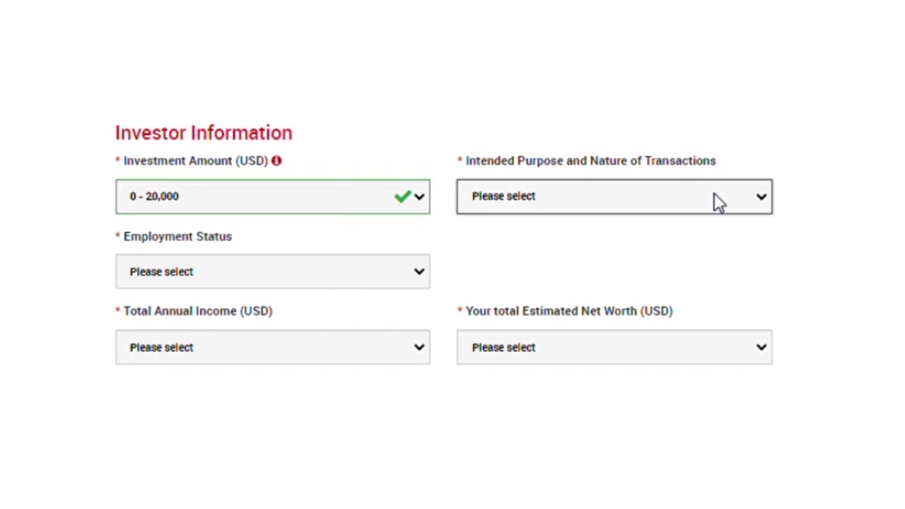
left_click(652, 244)
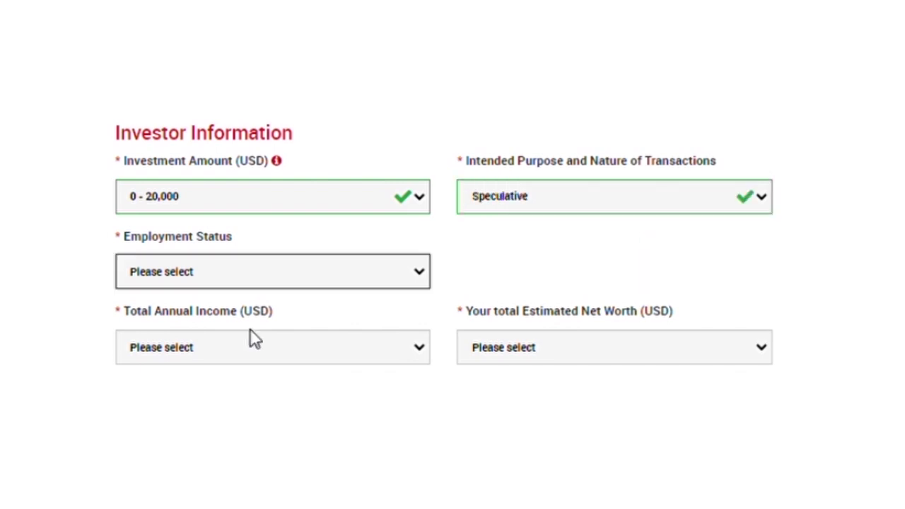
Set the employment status to Self-employed and the nature of business to Software development
left_click(249, 328)
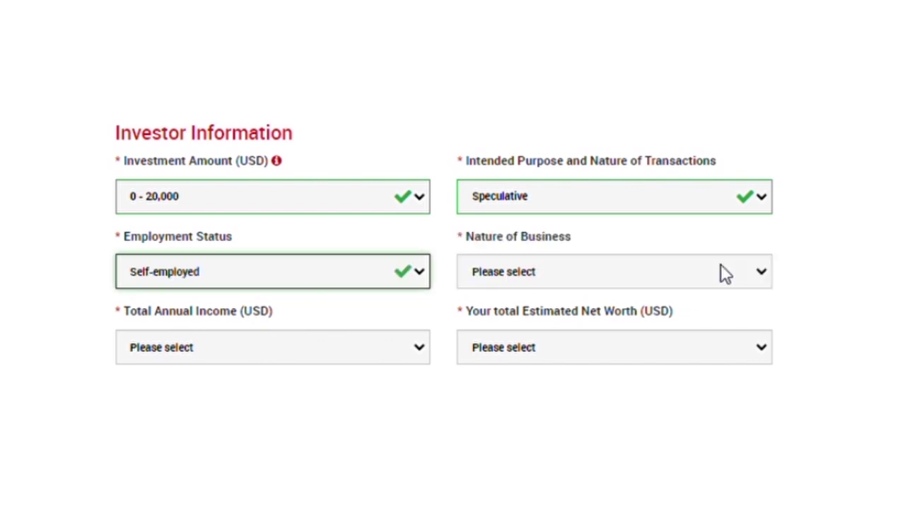
left_click(720, 268)
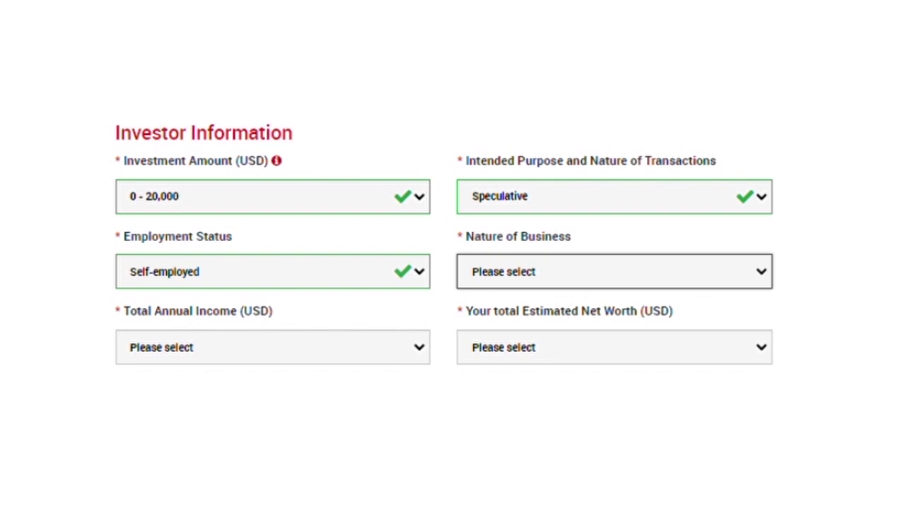
left_click(453, 379)
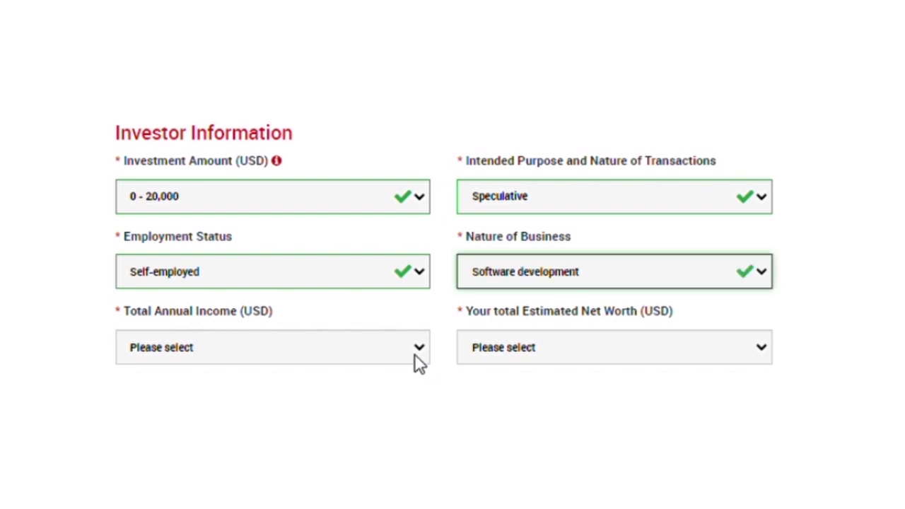
Set the total annual income to Less than 50,000 USD and open the estimated net worth choices
left_click(420, 362)
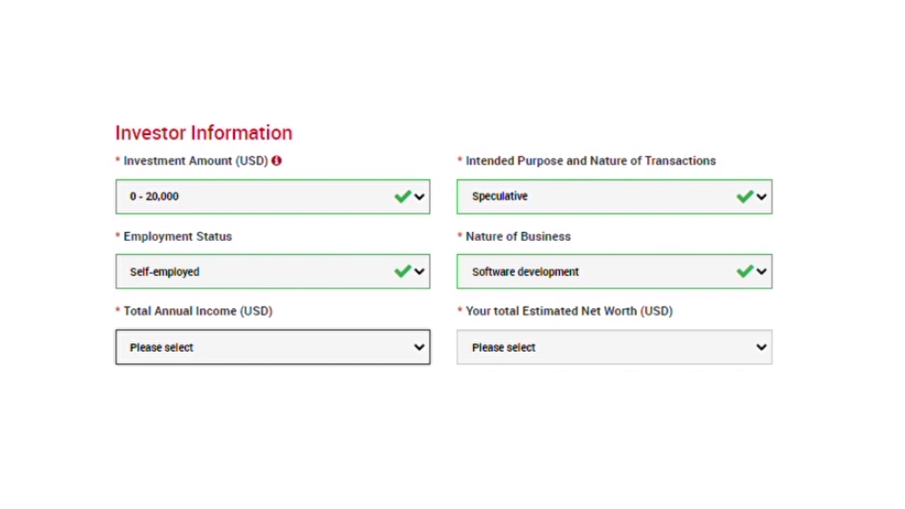
left_click(396, 378)
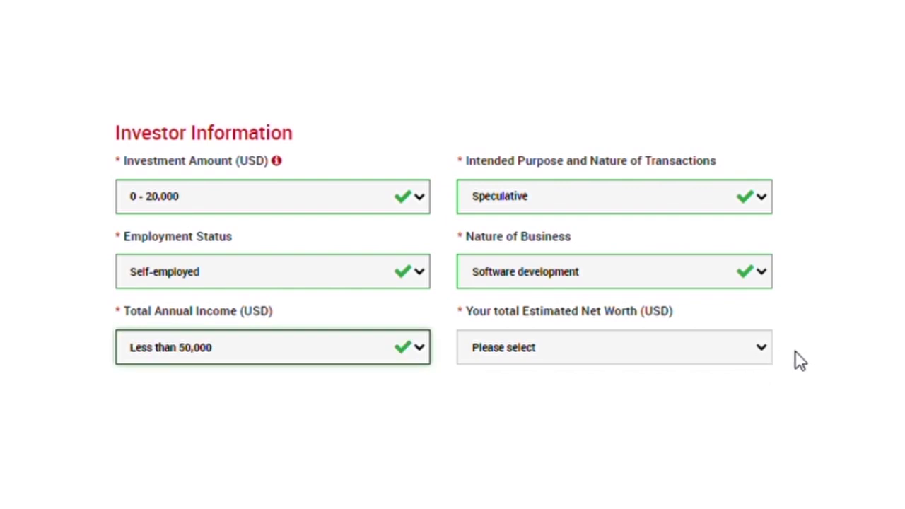
left_click(762, 353)
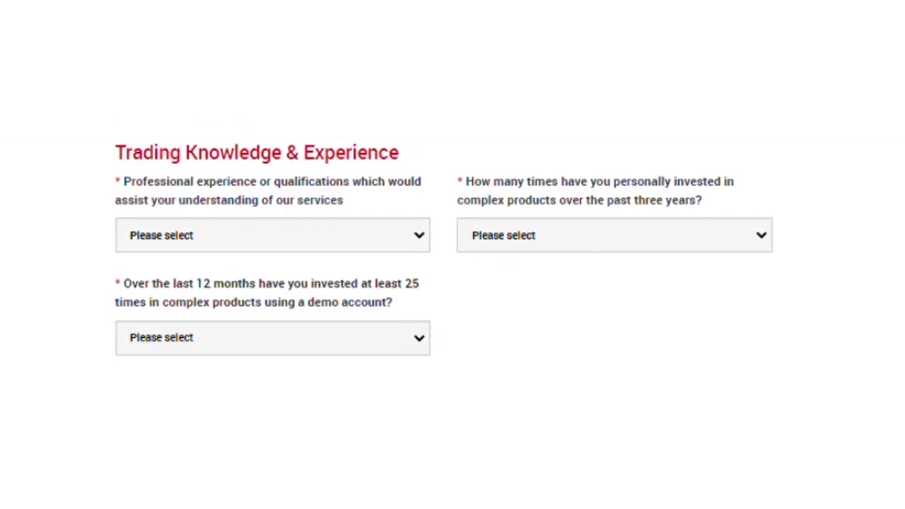
Answer the trading experience questions with a relevant professional qualification and More than 25 times, and answer the demo account question
left_click(305, 236)
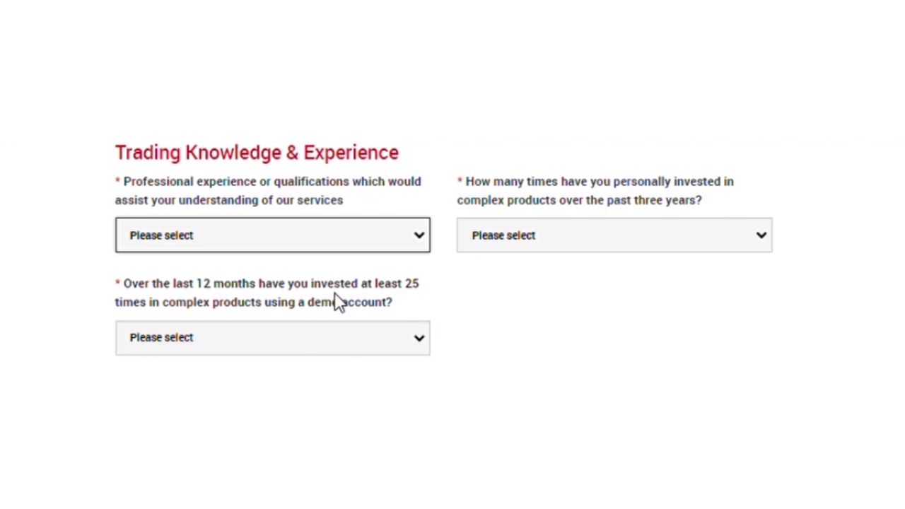
key("Down")
key("Tab")
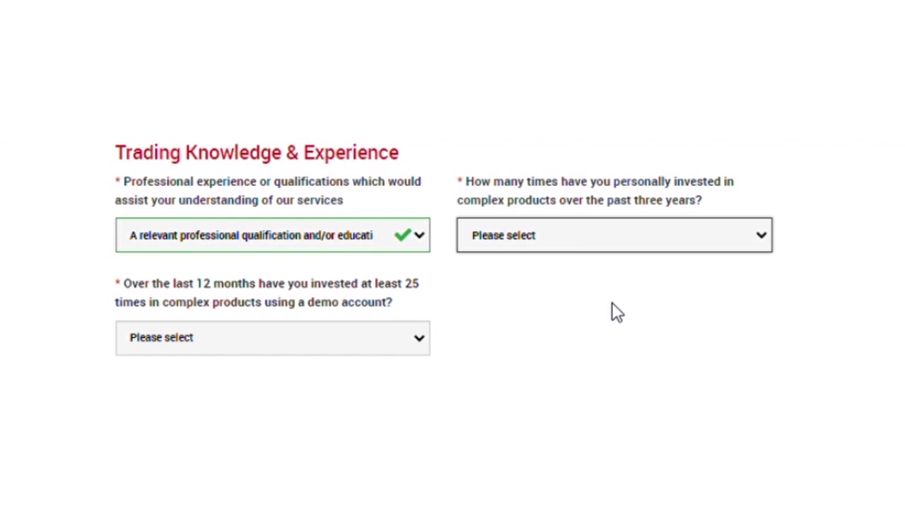
key("Down")
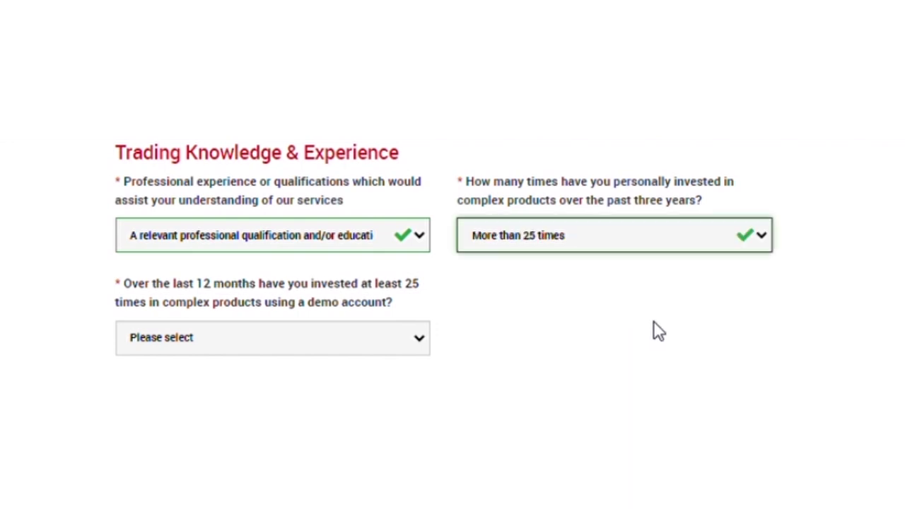
left_click(416, 345)
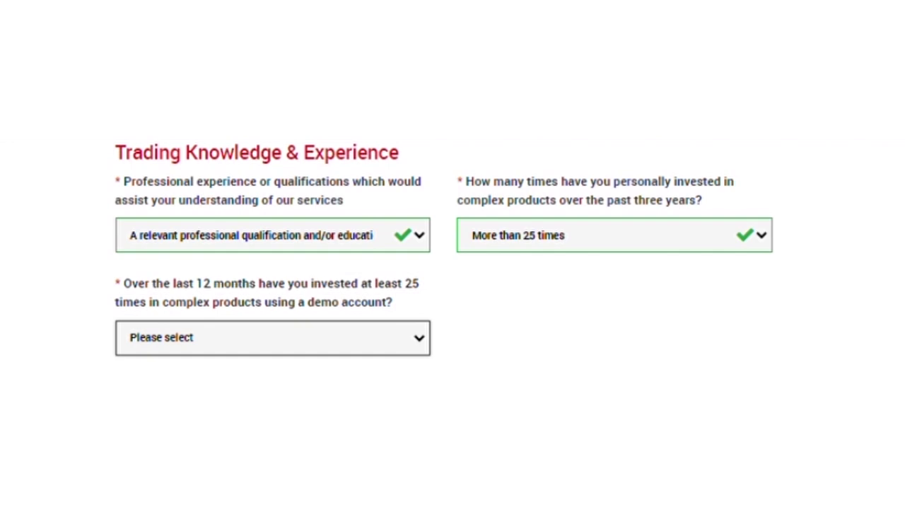
key("Down")
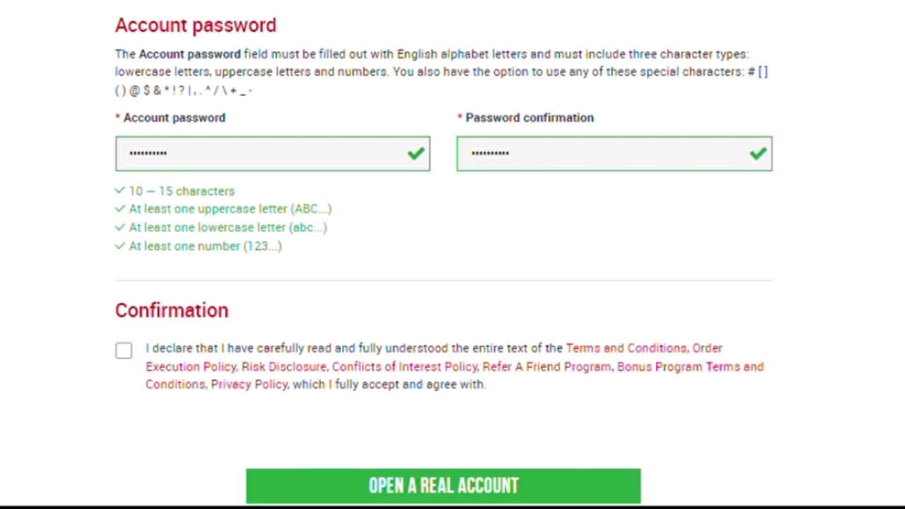
Accept the terms and conditions declaration and submit the application to open a real account
left_click(124, 353)
left_click(495, 499)
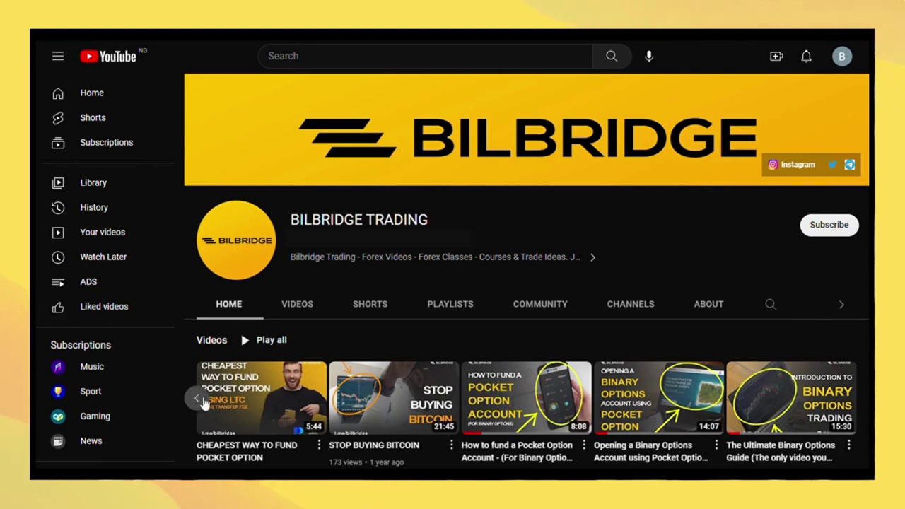
left_click(198, 400)
left_click(201, 400)
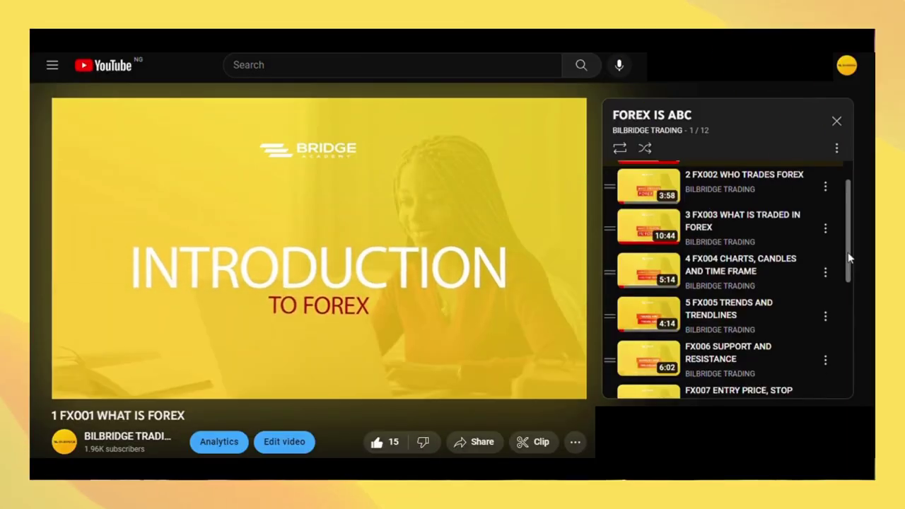
scroll(848, 258, "down", 1)
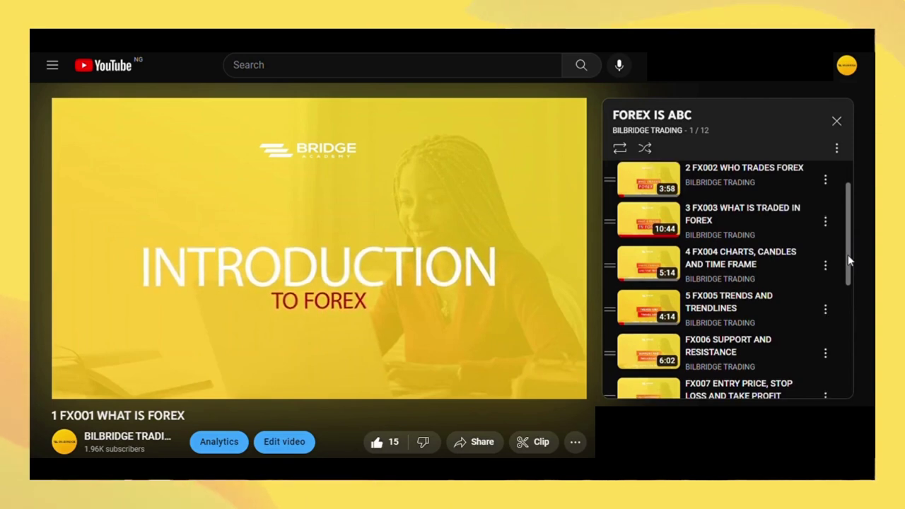
left_click_drag(848, 259, 848, 261)
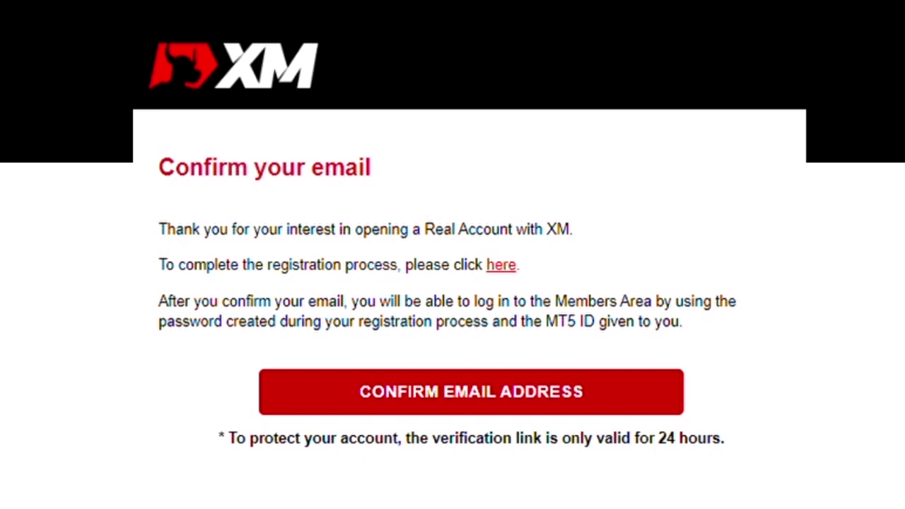
Confirm the email address from the XM registration message
left_click(480, 408)
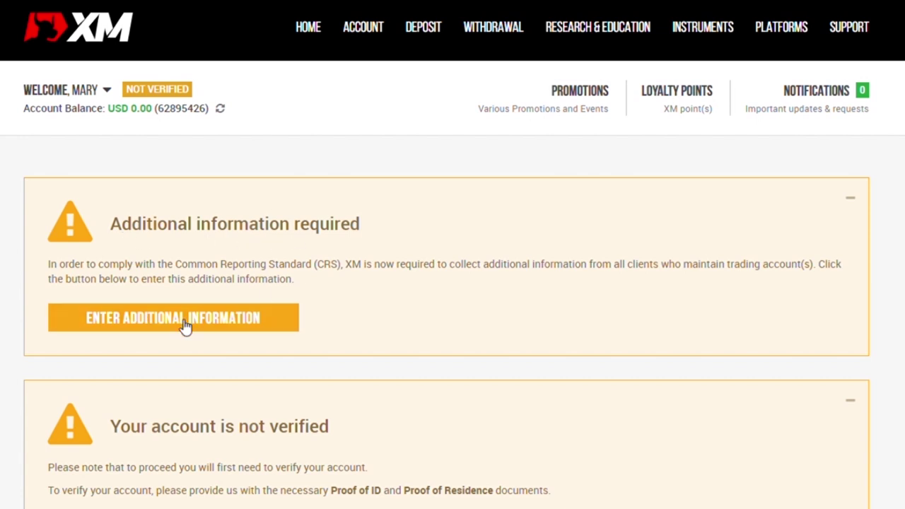
Open the additional information form and answer the CRS question about having a Tax Identification Number
left_click(185, 327)
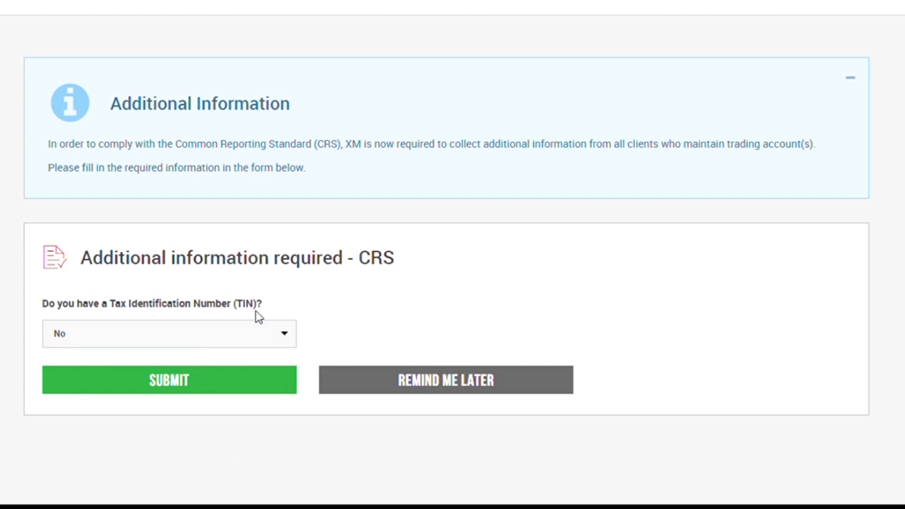
left_click(285, 339)
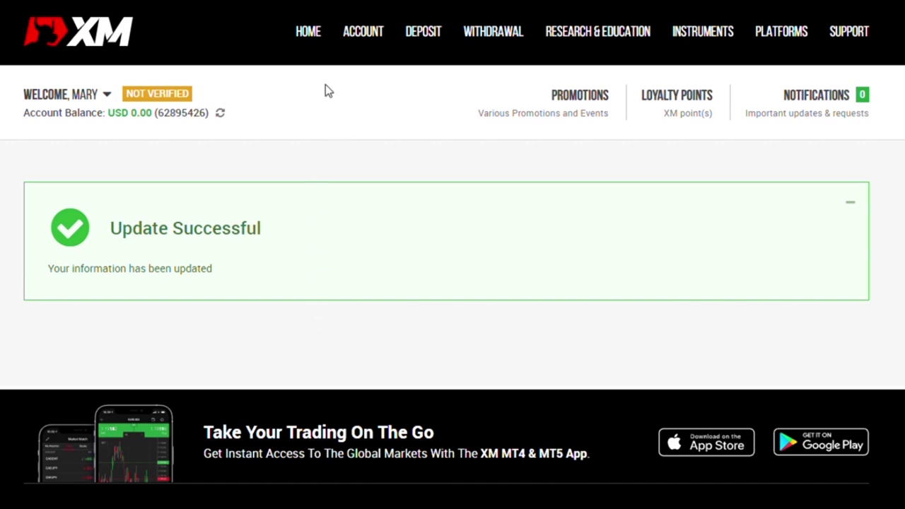
Return to the members area home, open account verification, and upload the proof of identity and proof of residency documents
left_click(327, 50)
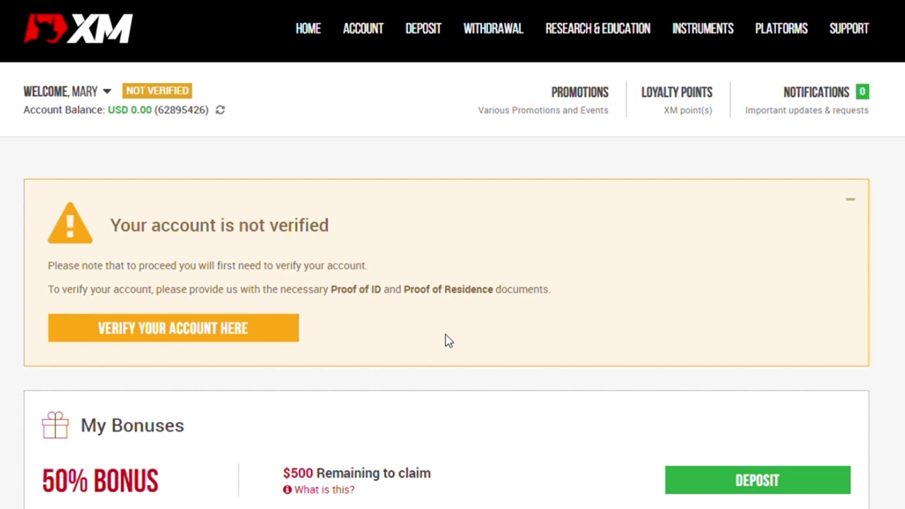
left_click(167, 333)
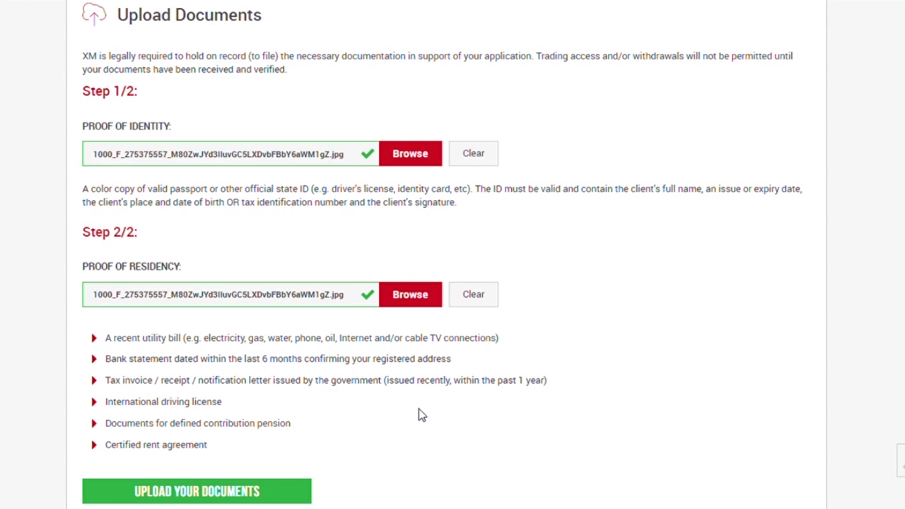
left_click(210, 494)
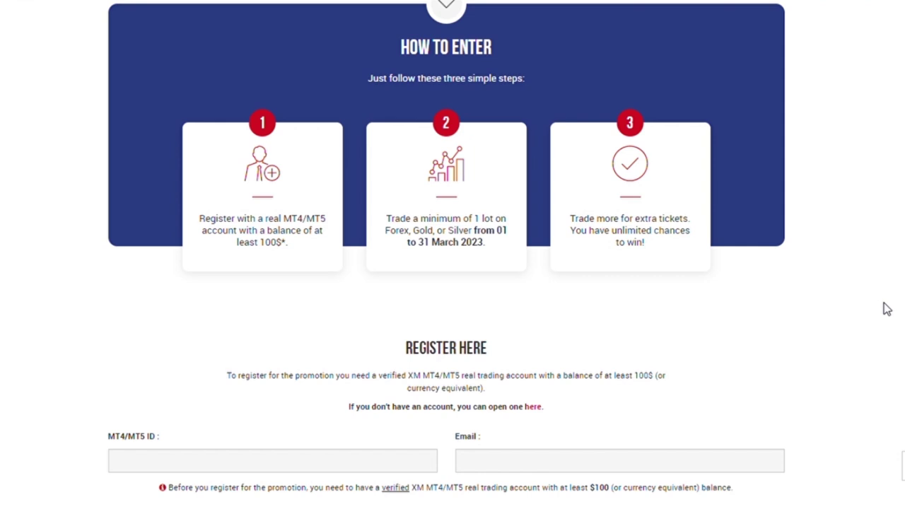
scroll(887, 309, "down", 3)
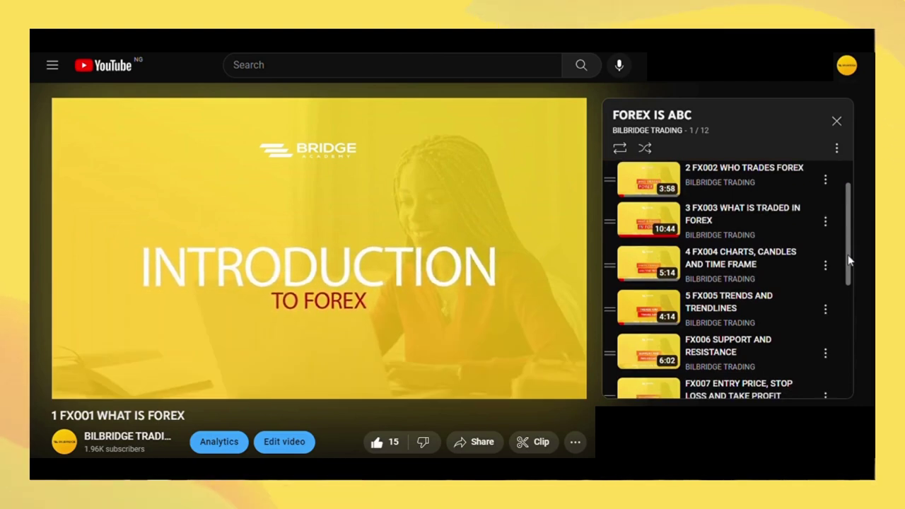
left_click_drag(850, 260, 849, 262)
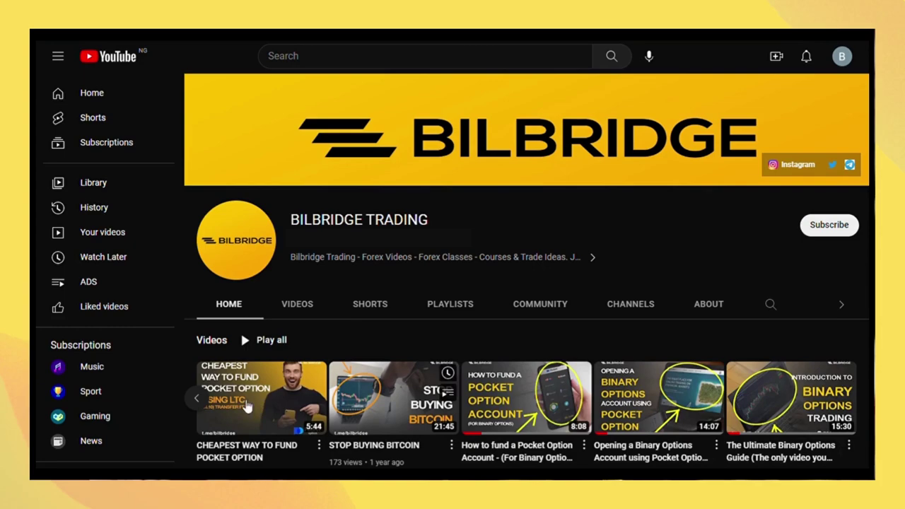
left_click(200, 400)
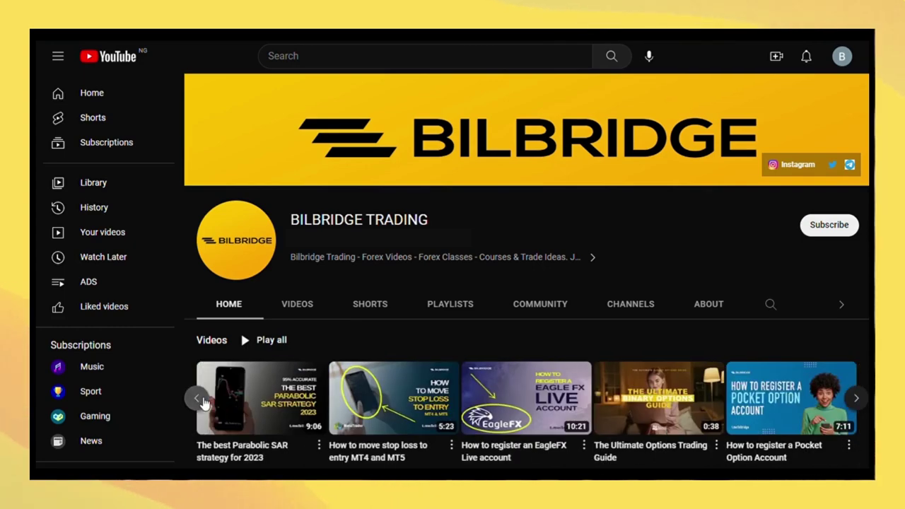